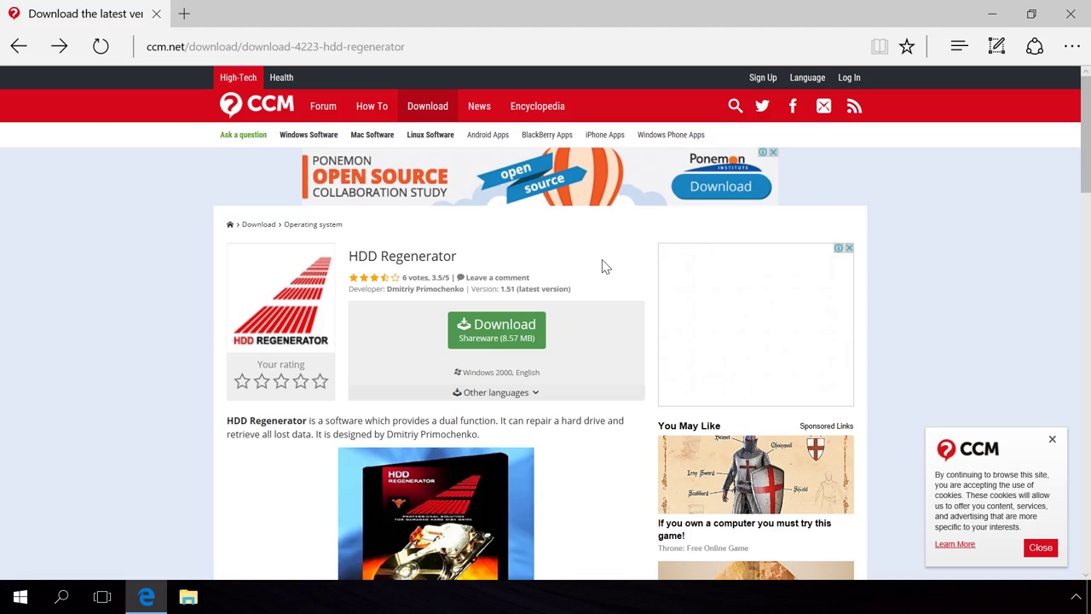
Download the HDD Regenerator installer, accept the license, and install to the default folder
{"action": "left_click", "coordinate": [514, 326]}
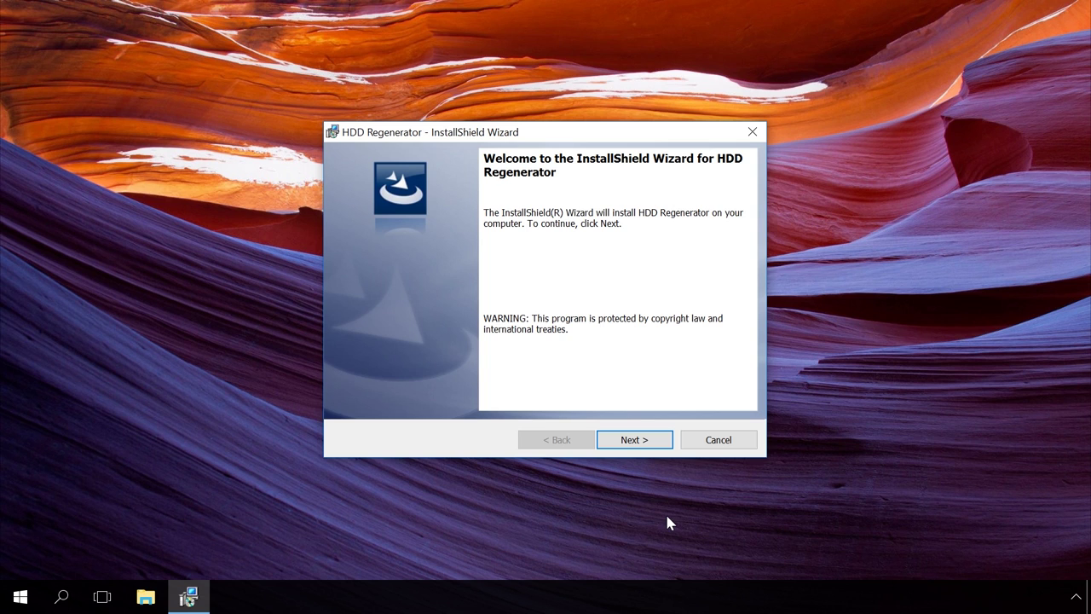
{"action": "left_click", "coordinate": [638, 443]}
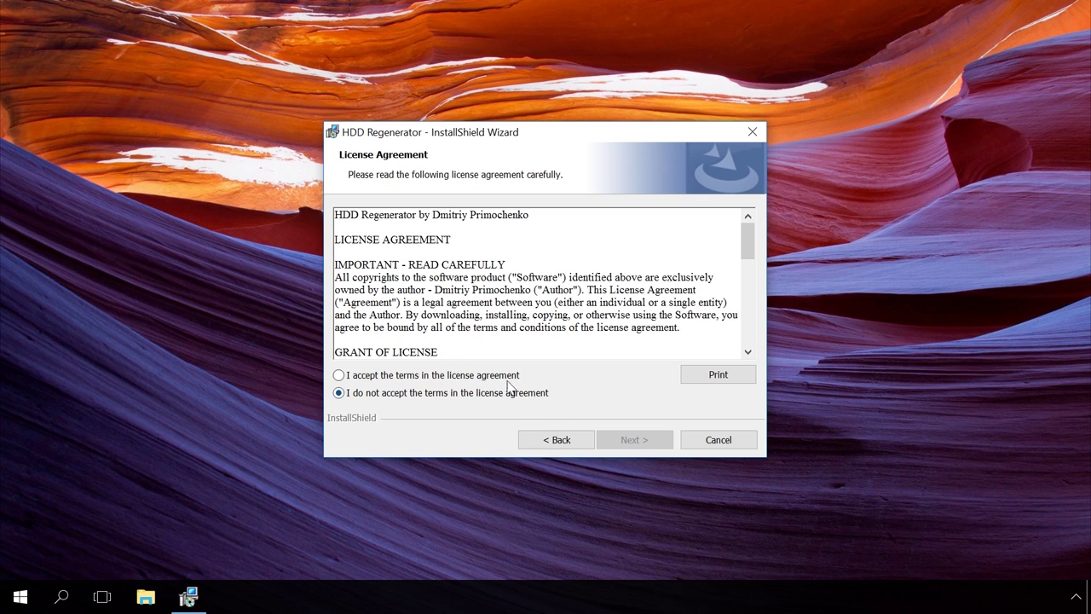
{"action": "left_click", "coordinate": [506, 376]}
{"action": "left_click", "coordinate": [622, 445]}
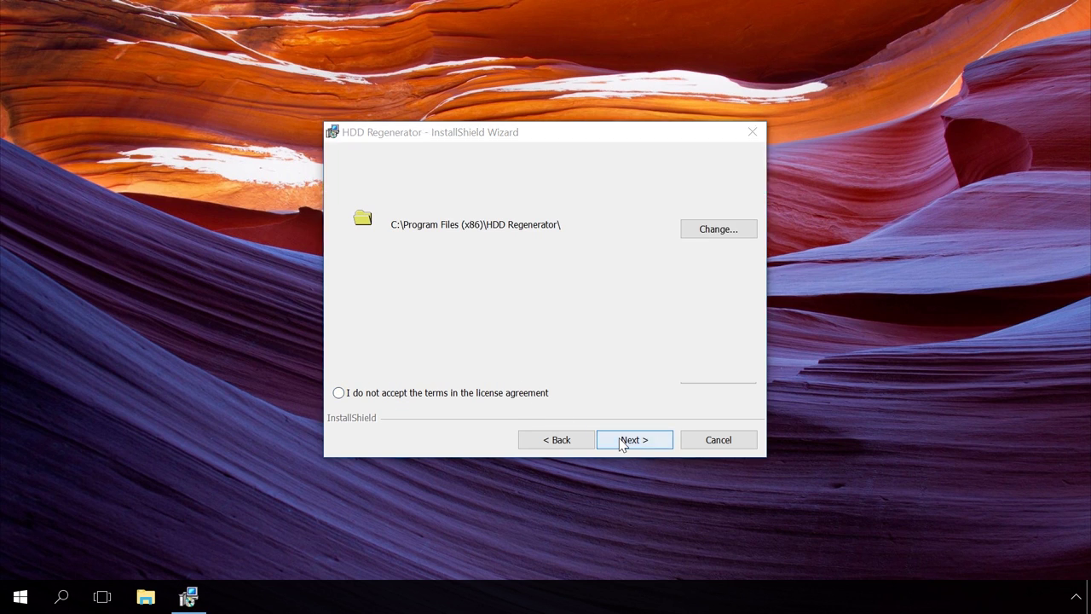
{"action": "left_click", "coordinate": [619, 437]}
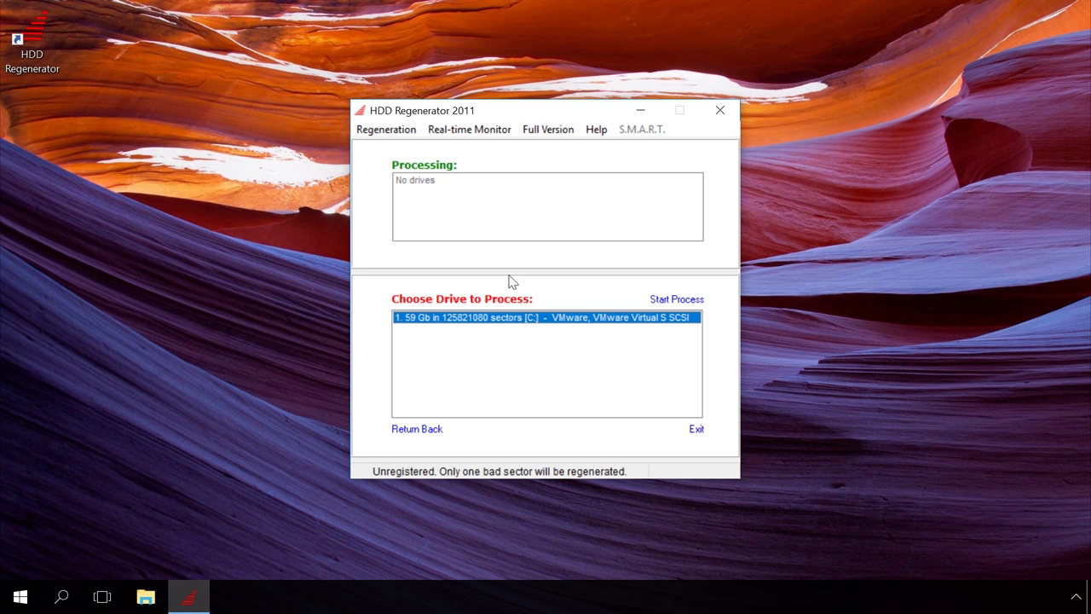
Select the 59 GB C: drive, choose normal scan (option 2) and scan-and-repair mode (option 1)
{"action": "double_click", "coordinate": [515, 319]}
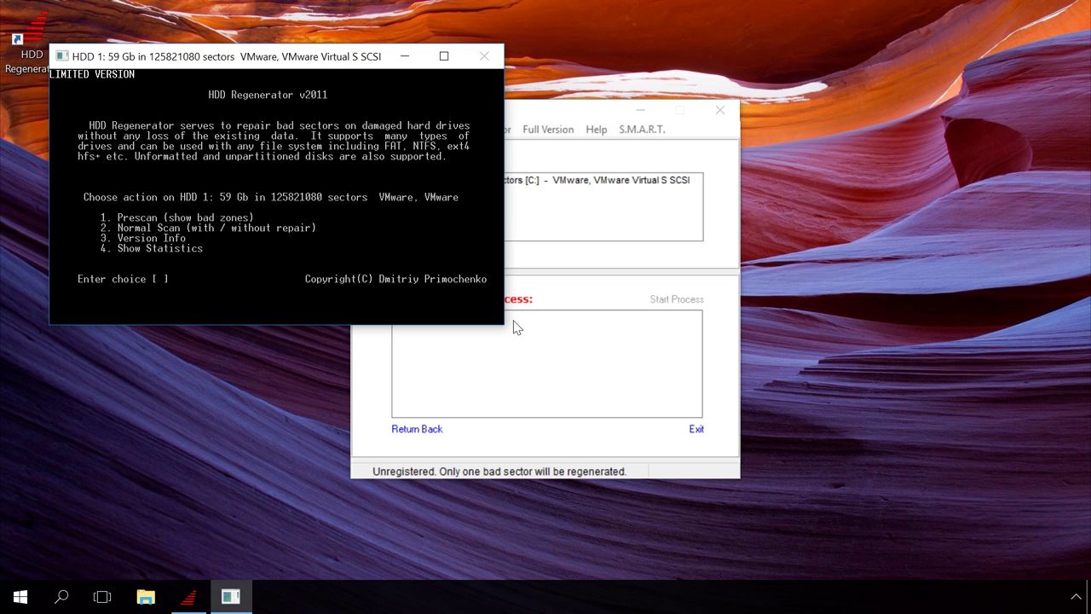
{"action": "type", "text": "2"}
{"action": "key", "text": "Return"}
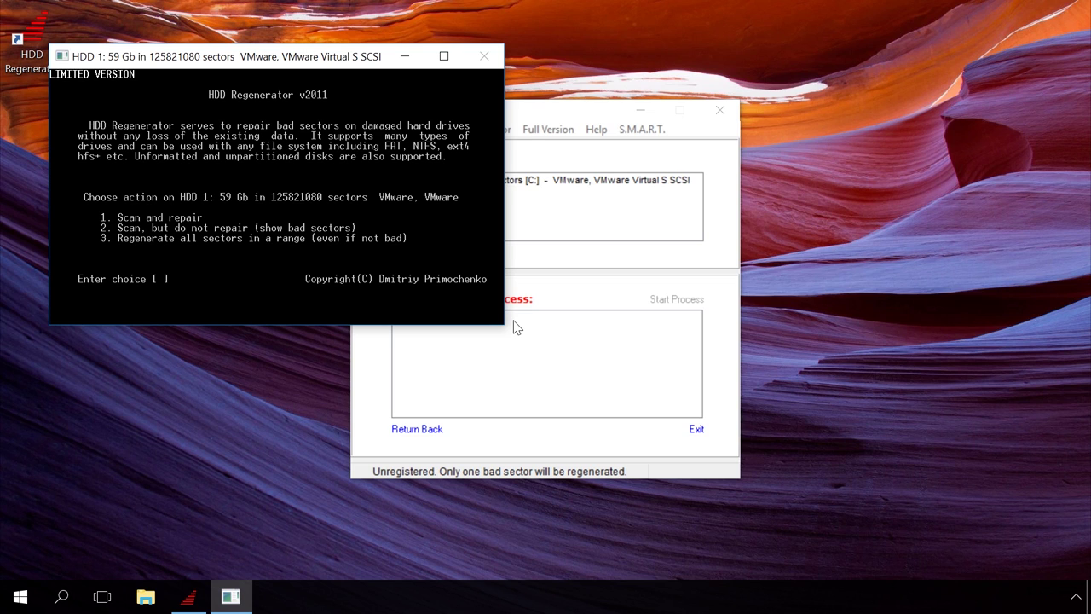
{"action": "type", "text": "1"}
{"action": "key", "text": "Return"}
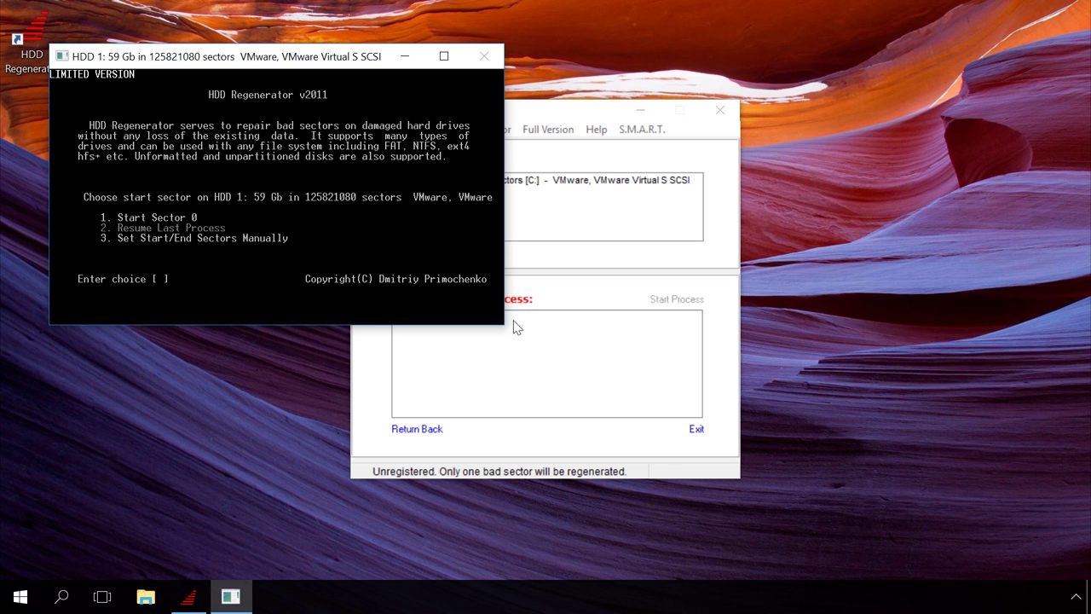
Start the repair scan from sector 0 (option 1) and let it run
{"action": "type", "text": "1"}
{"action": "key", "text": "Return"}
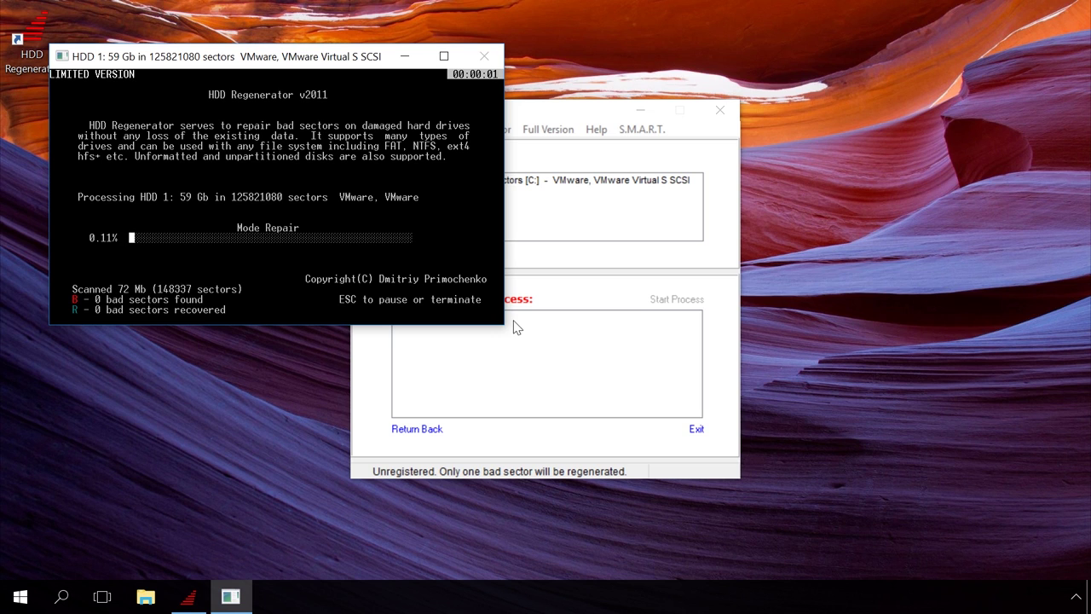